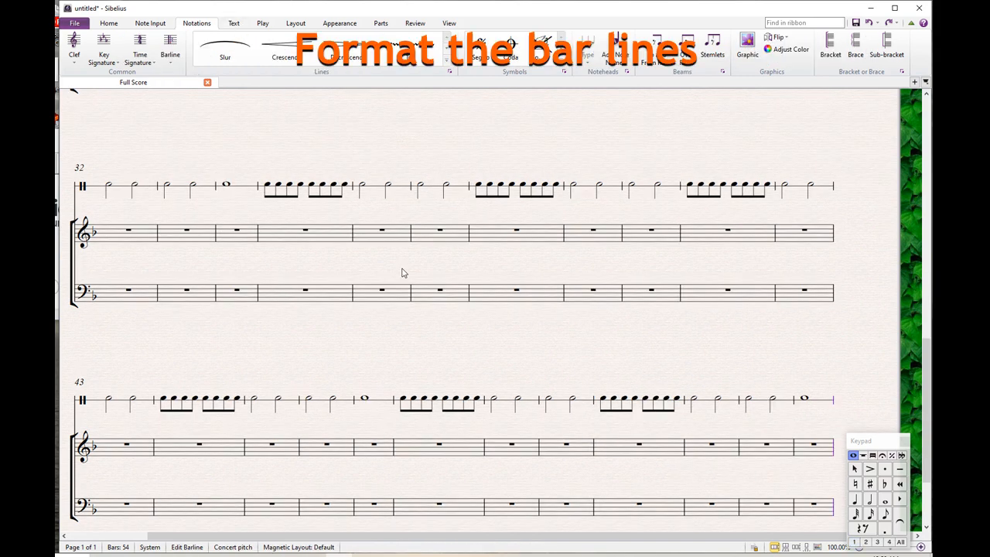
Change the barline at the end of bar 3 to a double barline.
scroll(401, 272, up, 8)
scroll(404, 276, up, 2)
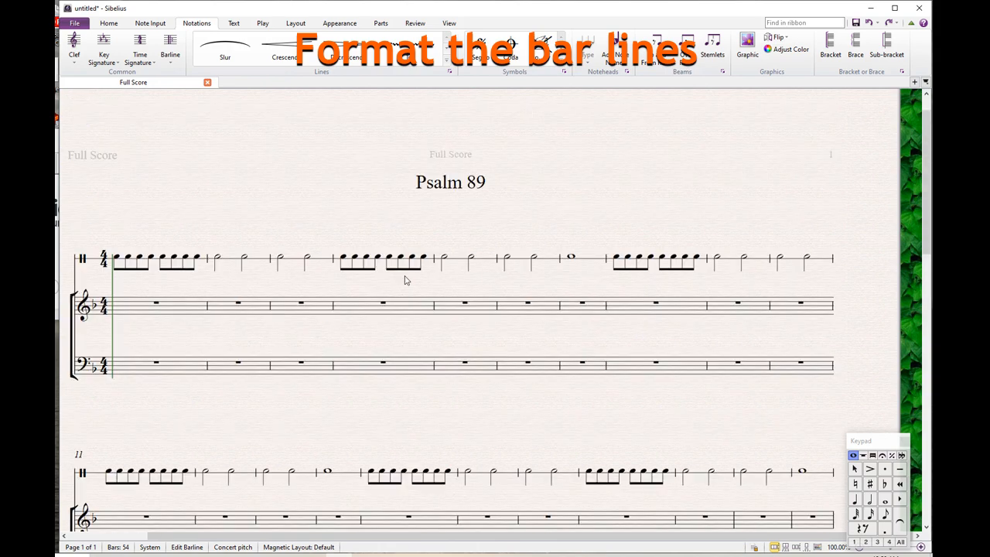
click(274, 241)
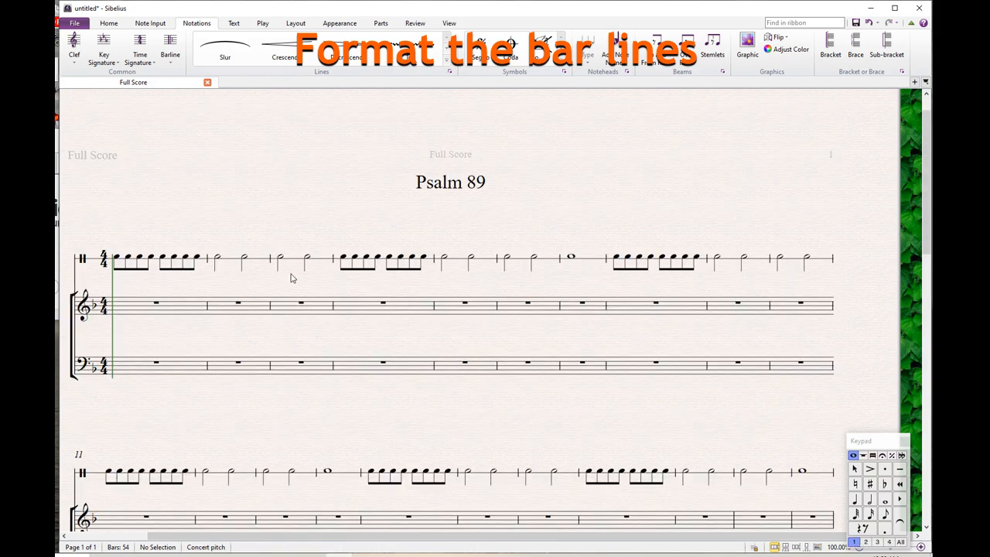
click(334, 308)
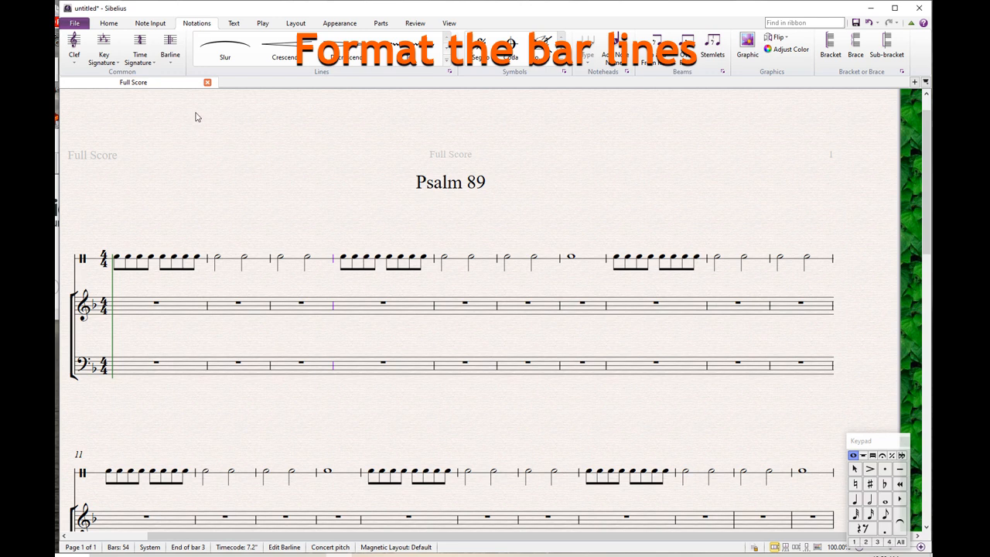
click(170, 46)
click(290, 87)
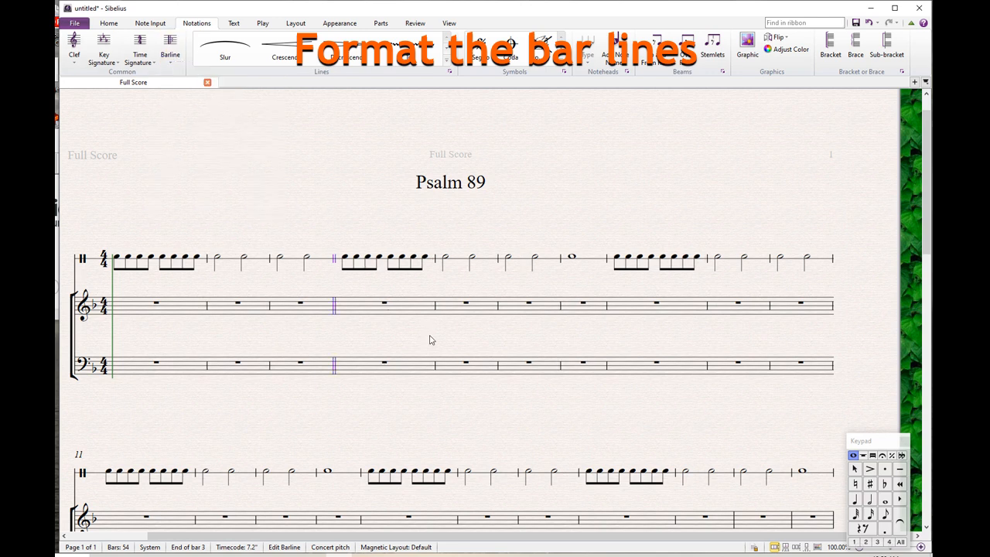
Change the barline at the end of bar 7 to a double barline.
click(607, 313)
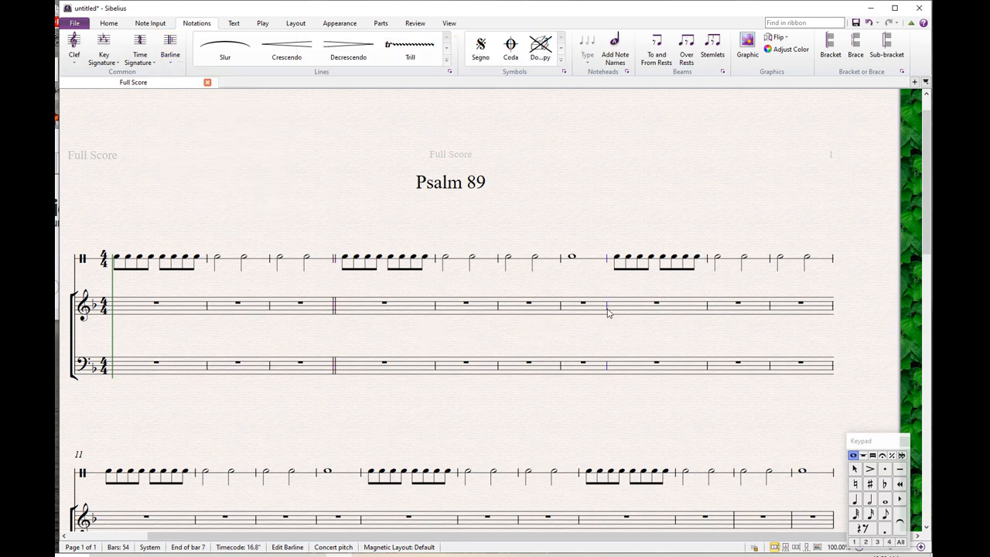
click(172, 48)
click(293, 87)
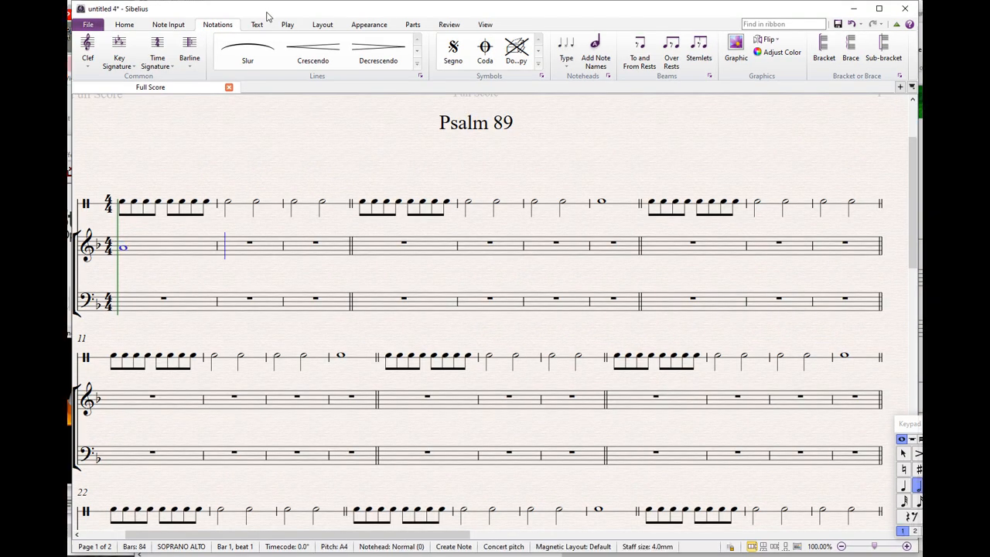
Continue the treble melody in bars 2 to 4 with half notes G and F, a whole E and a whole G.
key(g)
key(f)
key(e)
key(g)
key(KP_5)
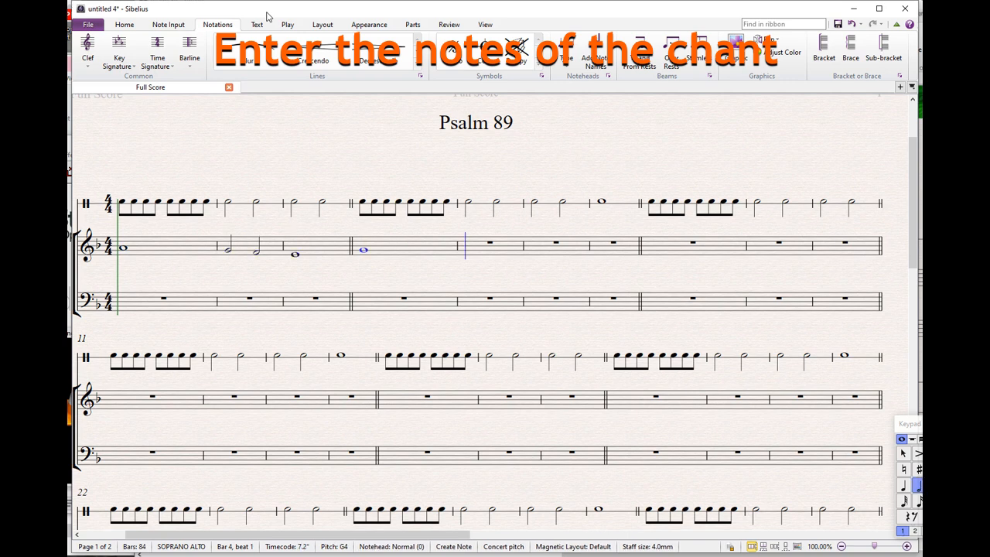
Enter half notes A, F, A and B natural in treble bars 5 and 6, and a whole C in bar 7.
key(a)
key(f)
key(a)
key(KP_7)
key(b)
key(KP_6)
key(c)
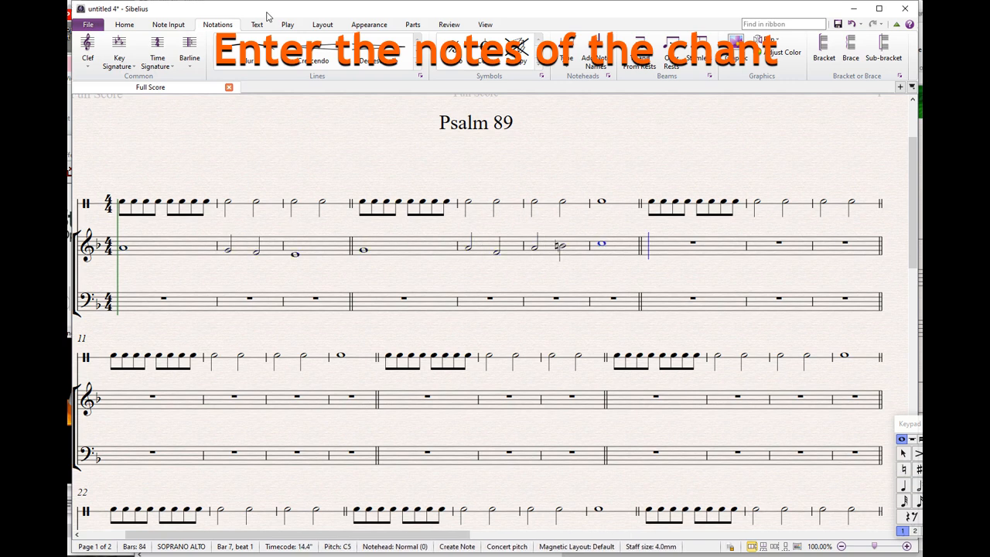
Enter a whole C in treble bar 8, half notes B-flat and C in bar 9, and a whole A in bar 10.
key(c)
key(KP_5)
key(a)
key(c)
key(KP_6)
key(a)
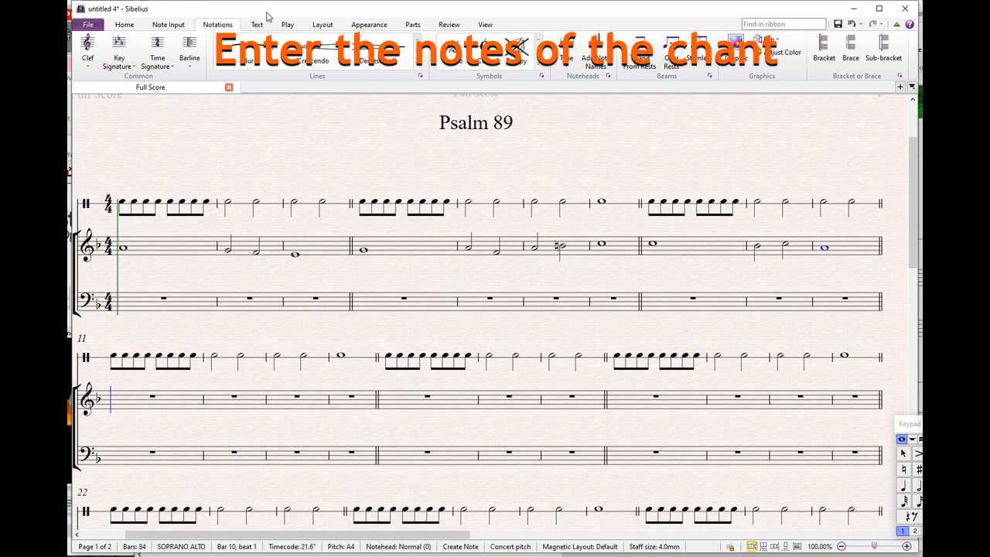
Enter a whole G in treble bar 11, half notes G and F in bar 12, and half notes F and E in bar 13.
key(g)
key(KP_5)
key(g)
key(f)
key(f)
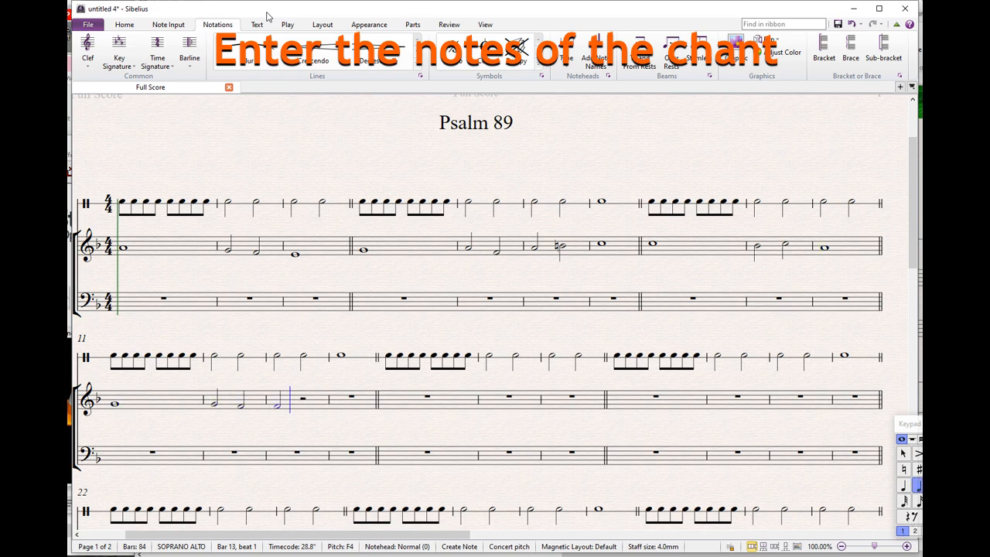
key(e)
key(Escape)
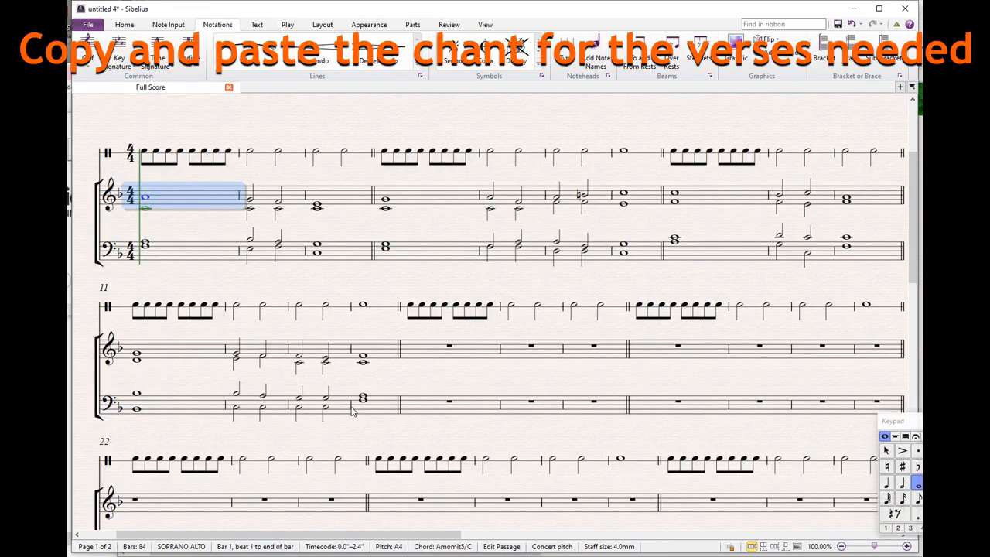
Copy the four-part chant from bars 1 to 14 of the treble and bass staves and paste it at bars 15 and 29.
shift+click(372, 413)
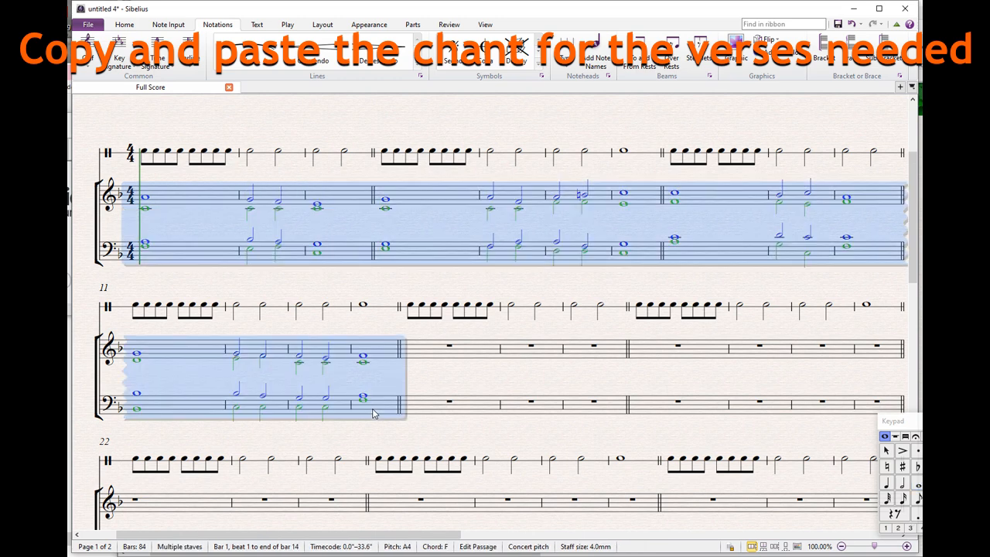
click(434, 360)
key(ctrl+v)
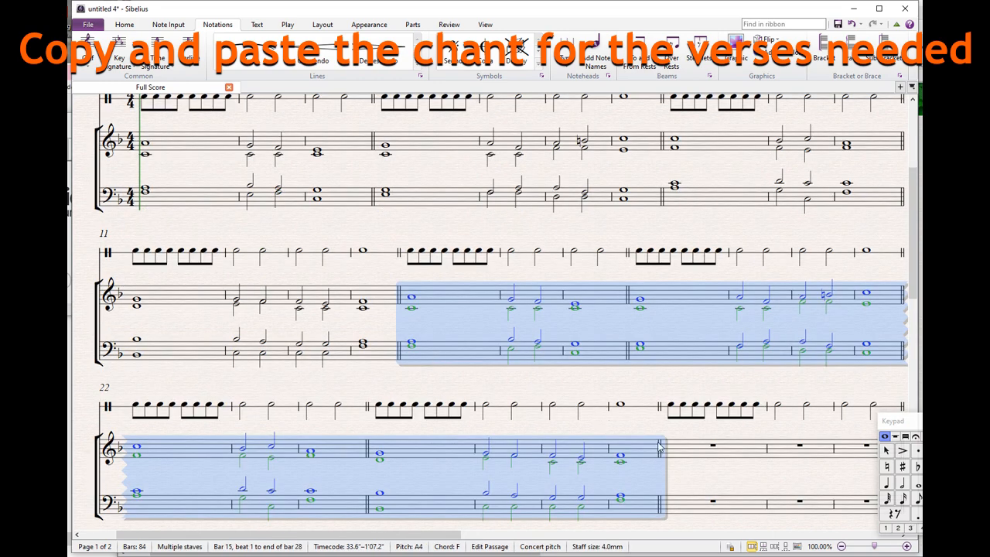
click(693, 452)
key(ctrl+v)
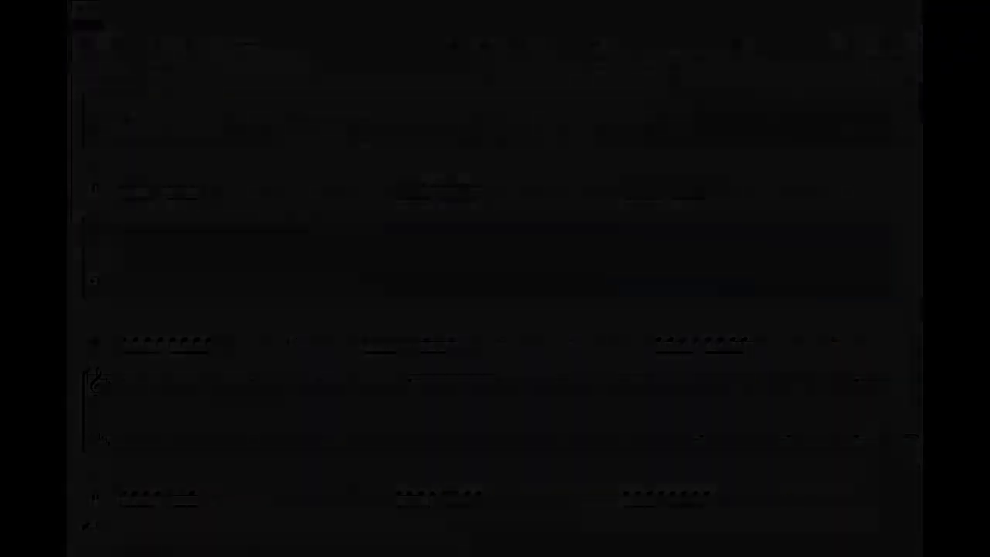
Enter the lyrics "My song shall be alway of the" under the rhythm staff in bar 1, one whole word per note.
text(y )
text(song)
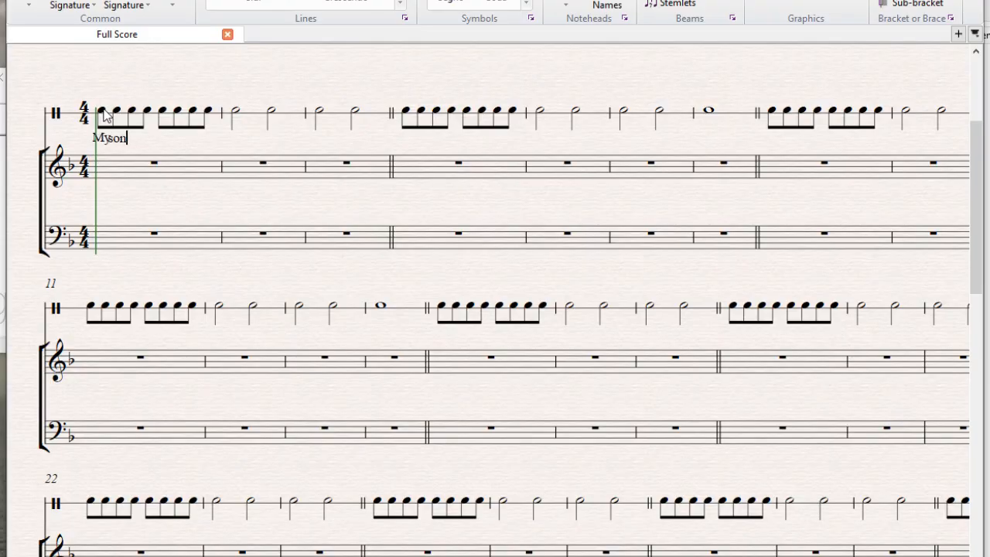
text( sh)
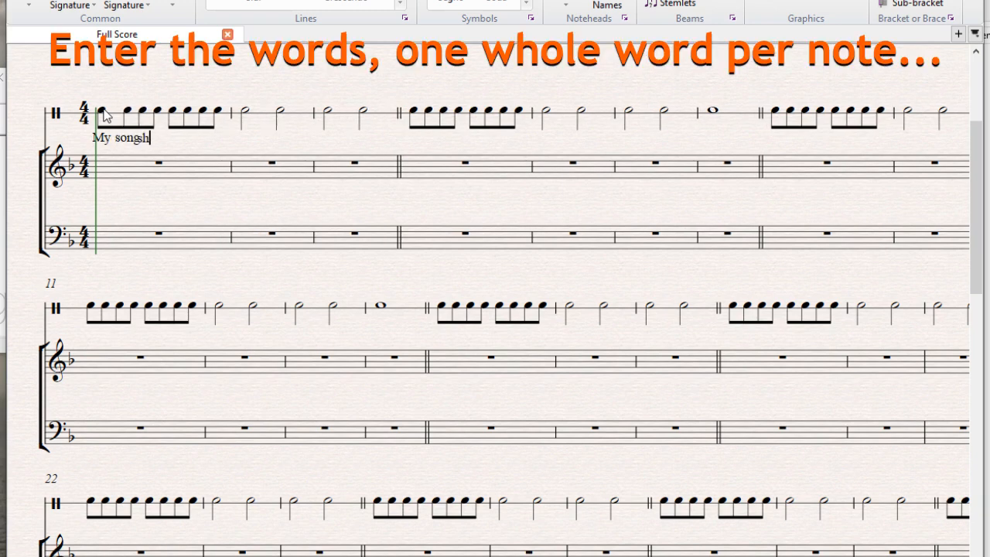
text(all be)
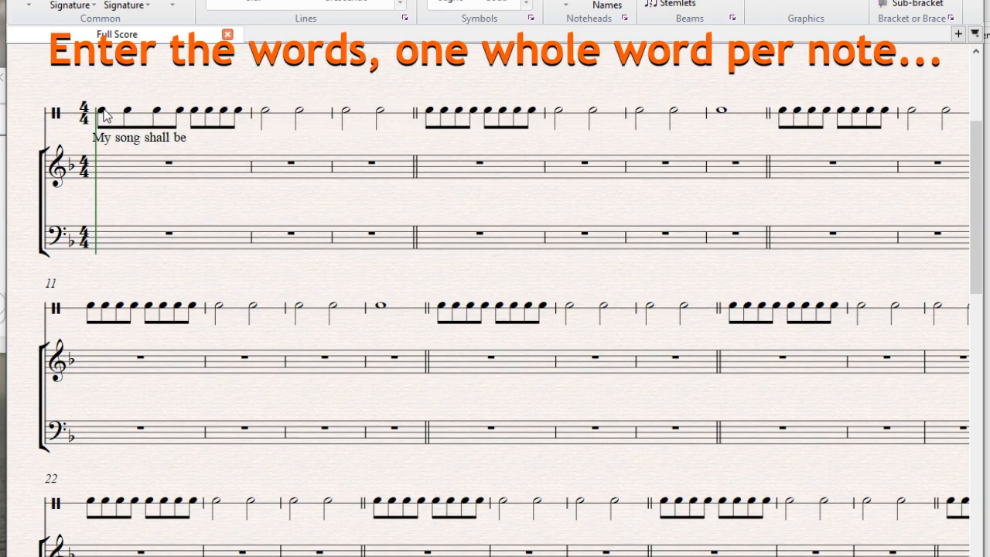
text( alway of th)
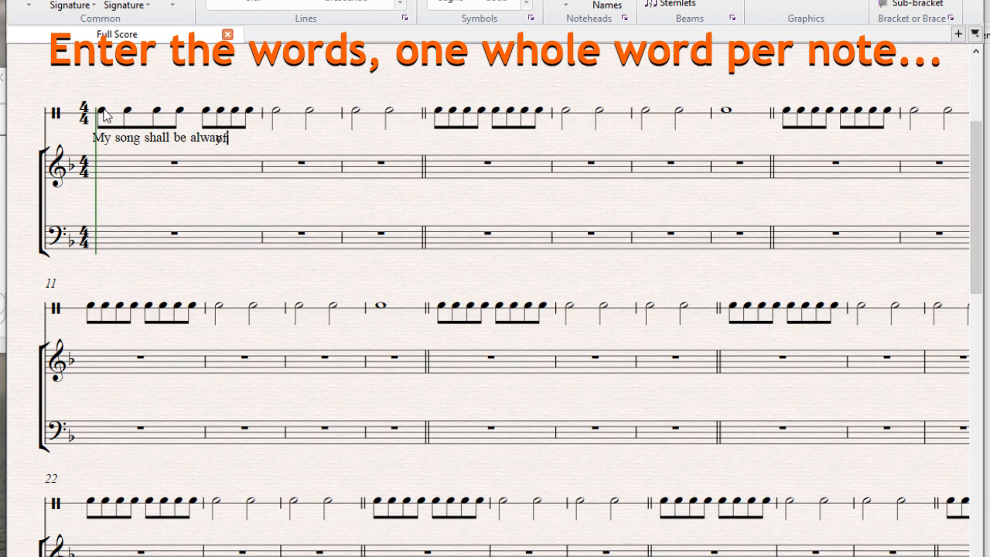
text(e)
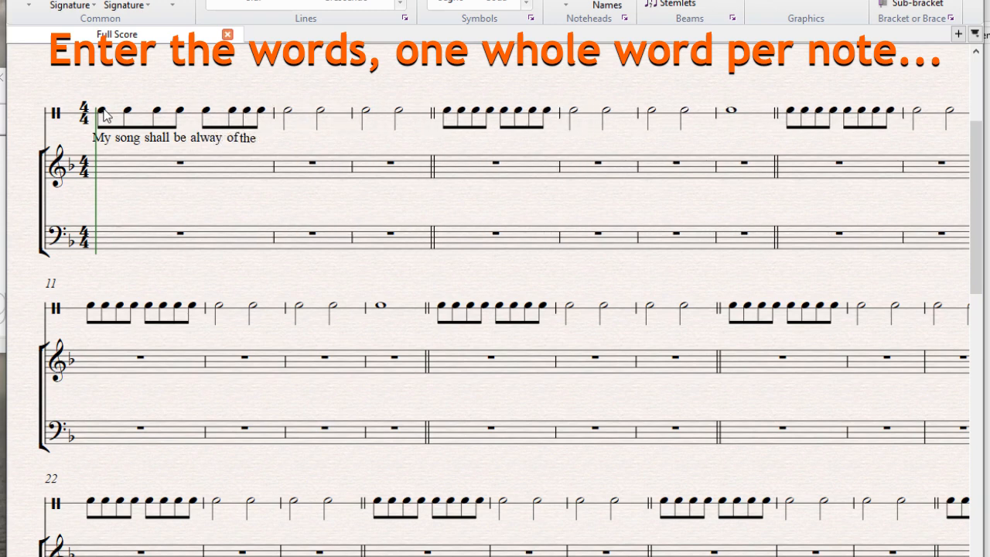
Split the last eighth note of bar 1 in the rhythm staff into two sixteenth notes.
click(269, 110)
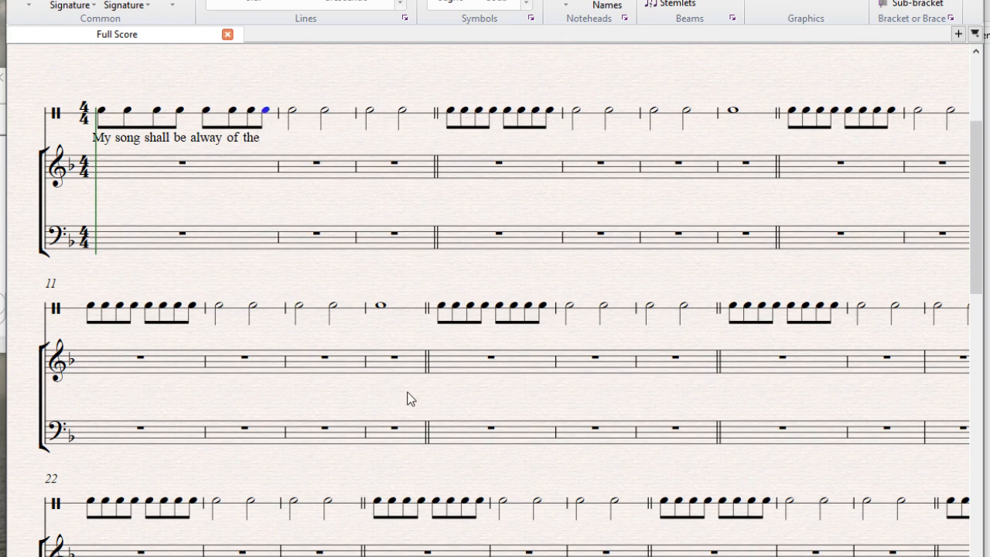
key(3)
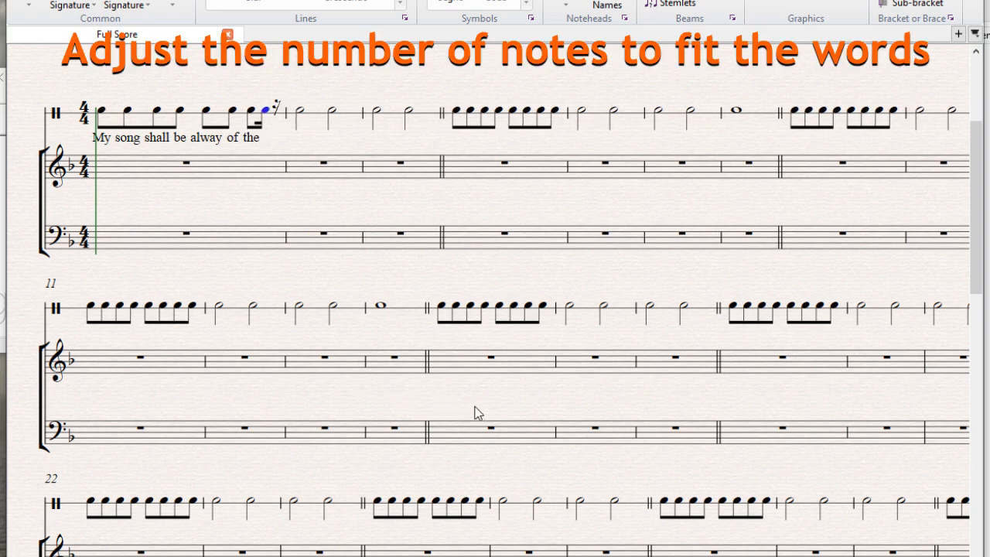
click(276, 107)
key(n)
key(c)
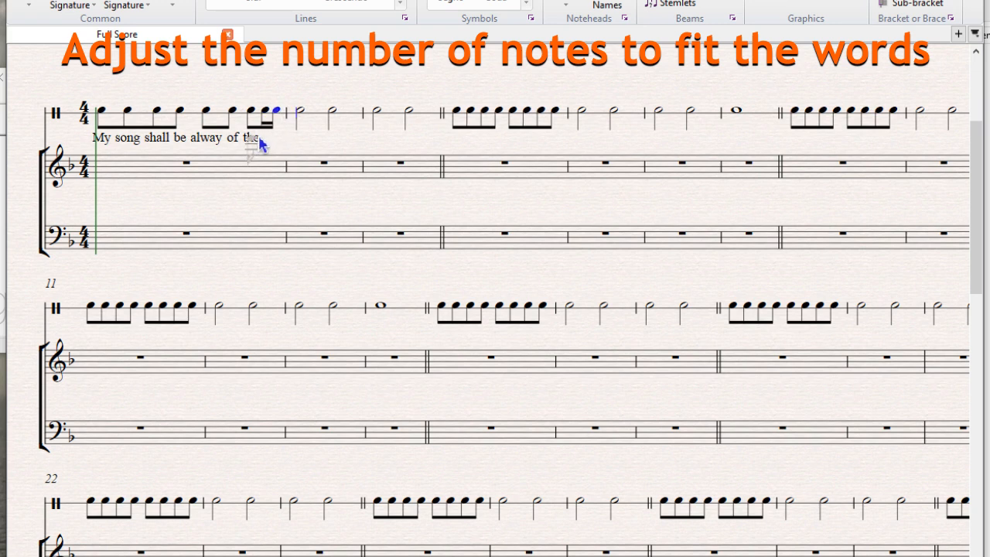
key(Escape)
Continue the lyrics after "the" with "loving-kindness of the Lord" and put a colon under the last note of bar 3.
double_click(258, 139)
text(loving)
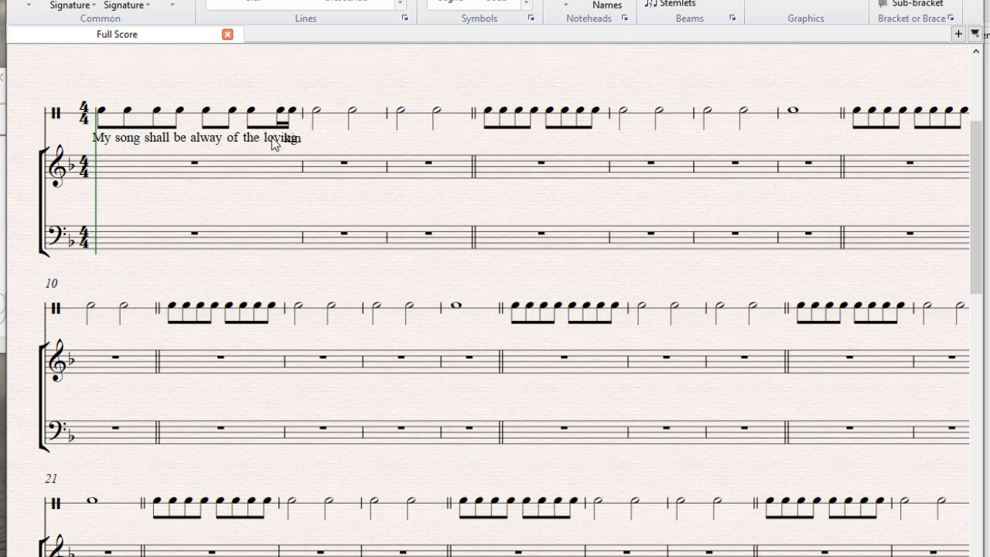
text(-kindness )
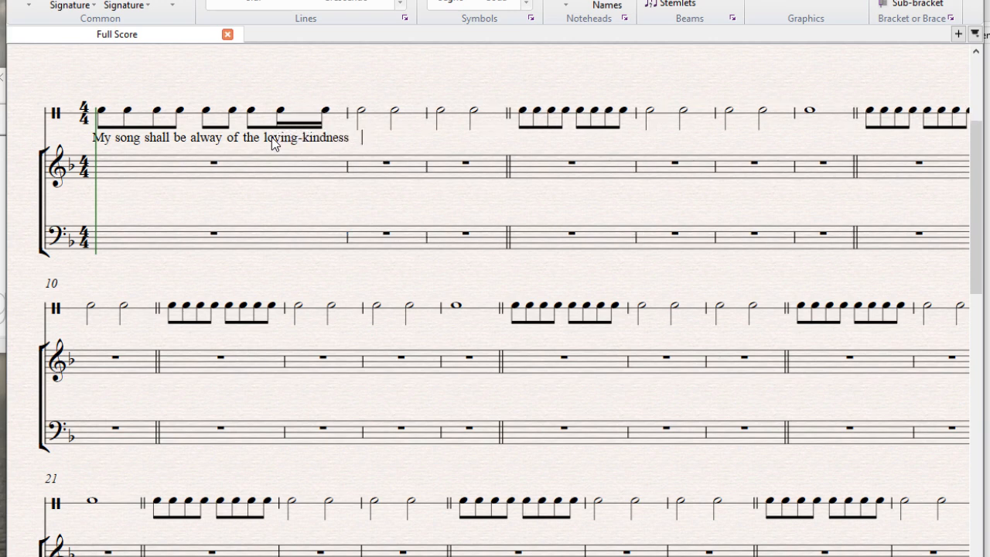
text(of the Lor)
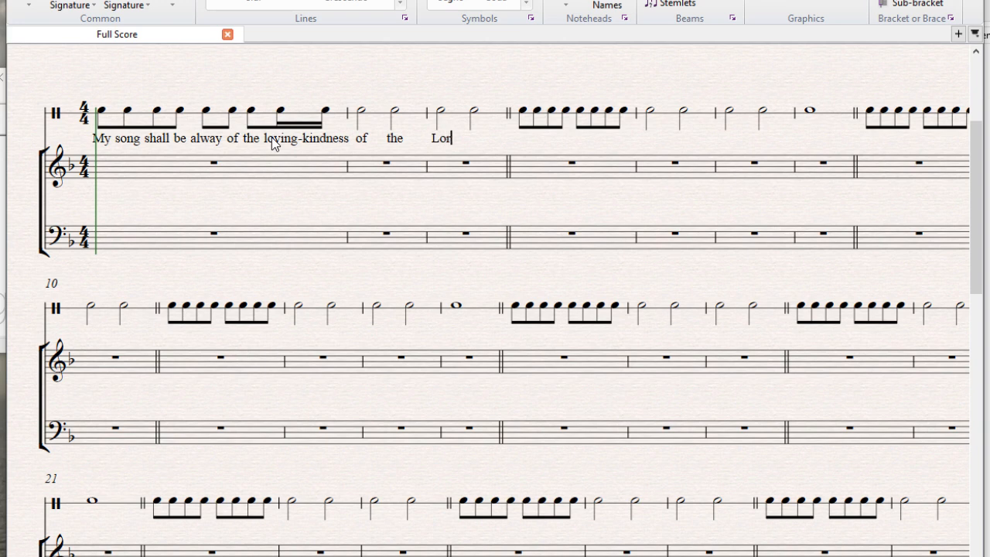
text(d)
key(space)
key(space)
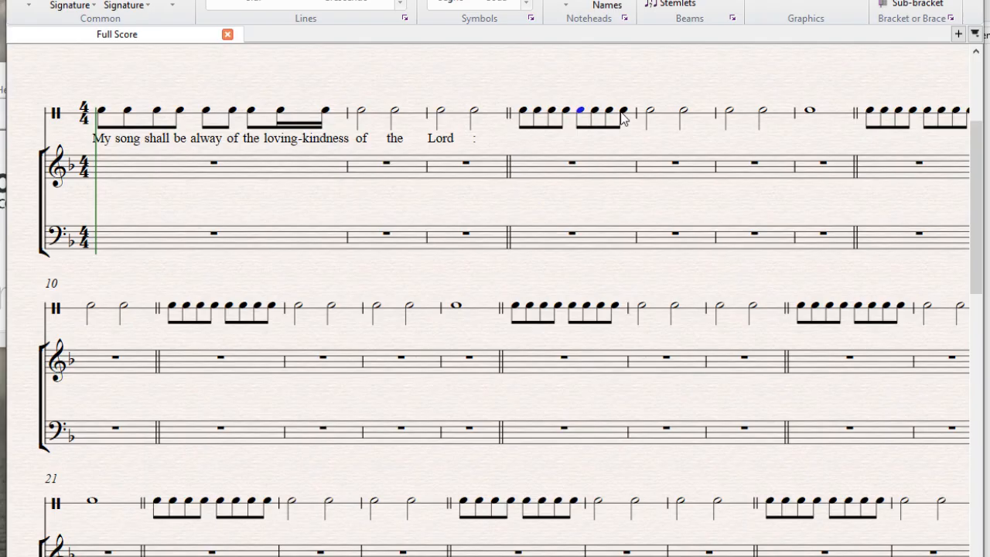
Turn the last four eighth notes of bar 4 in the rhythm staff into eight sixteenth notes, replacing the rests with notes.
shift+click(622, 112)
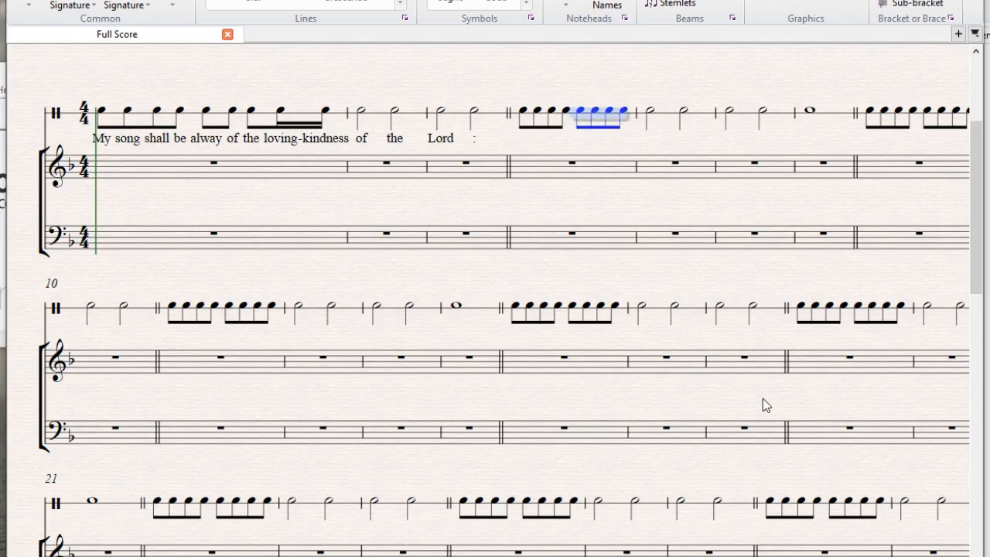
key(2)
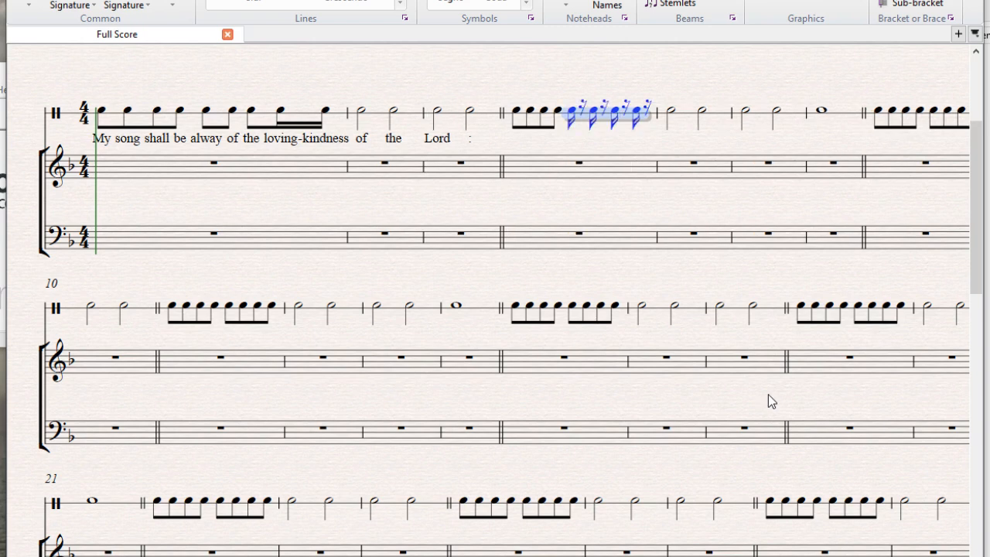
click(575, 110)
key(n)
key(c)
key(c)
key(c)
key(c)
key(c)
key(c)
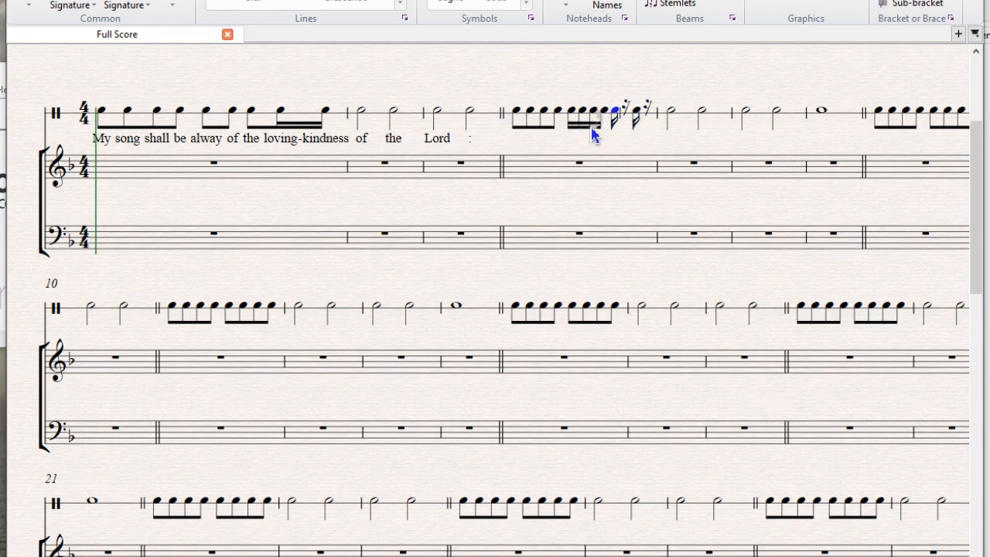
key(c)
key(Escape)
Split the last sixteenth note of bar 4 in the rhythm staff into two thirty-second notes.
key(1)
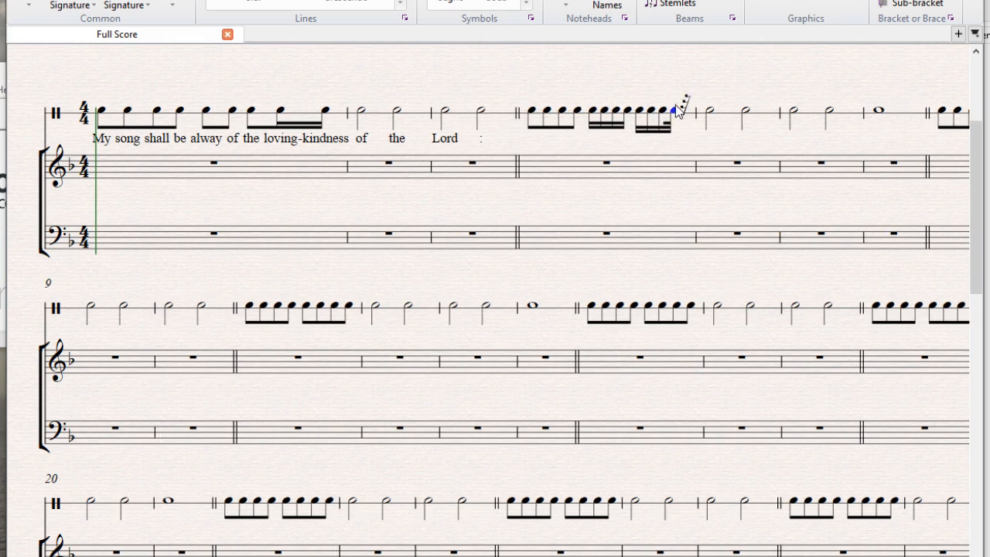
click(685, 111)
key(c)
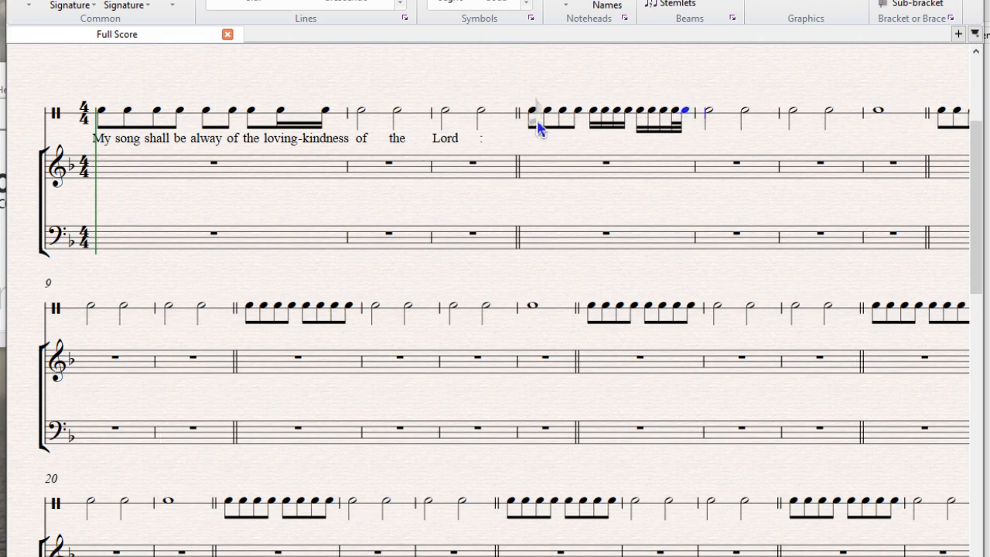
key(Escape)
key(Escape)
Continue the lyrics through bars 4 to 7 of the rhythm staff with "with my mouth will I ever be shewing thy truth from one generation to another.".
text(with my mouth will I)
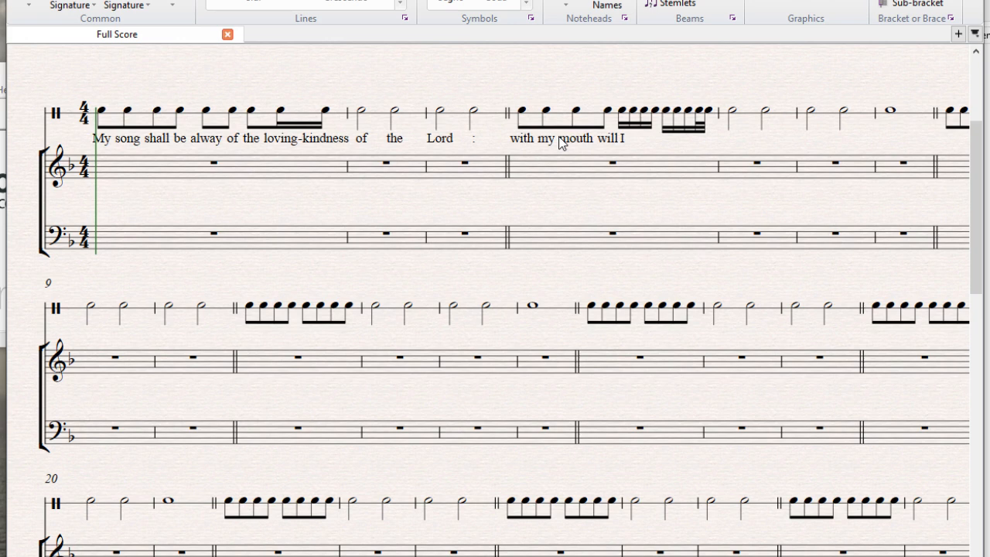
text( ever be s)
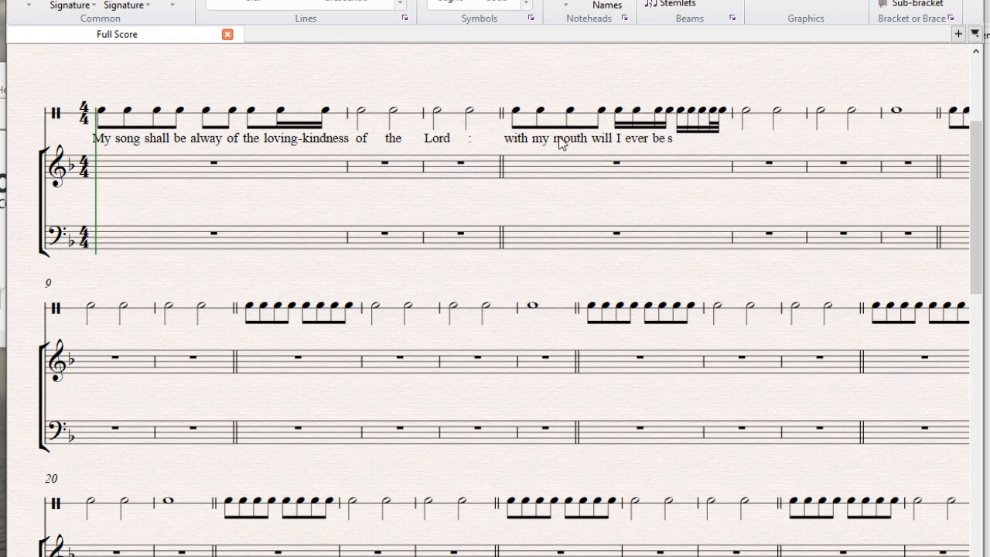
text(hewing thy truth)
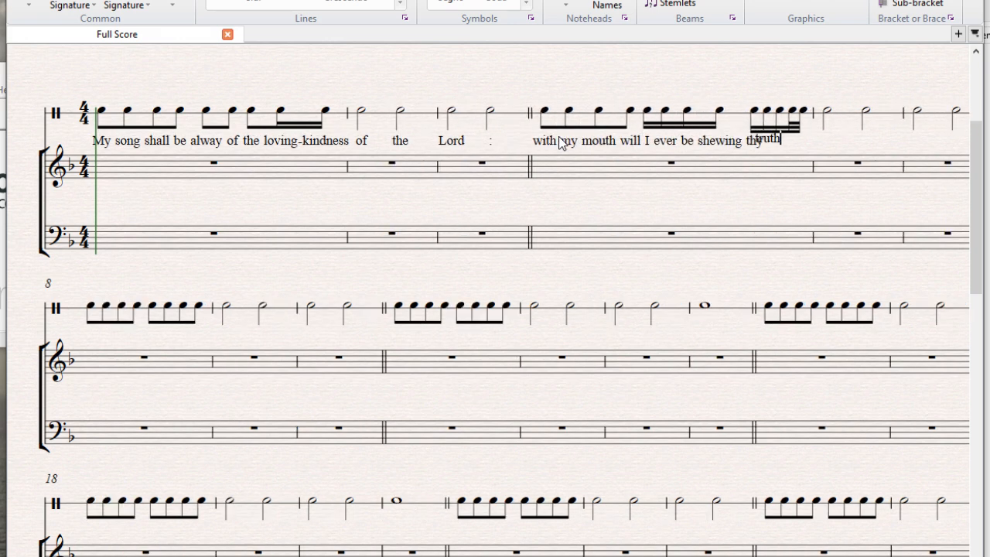
text( from one gene)
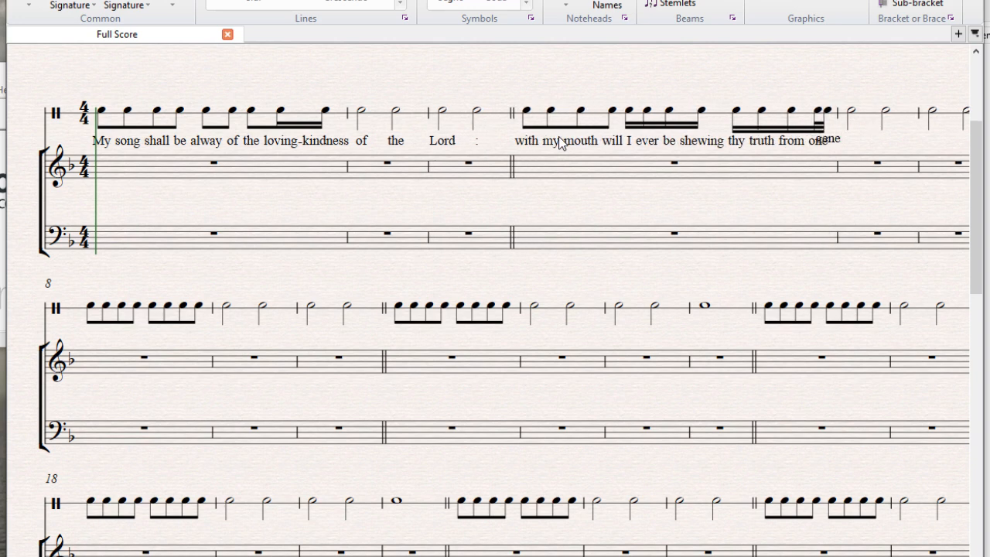
text(-rat - ion to an -other.)
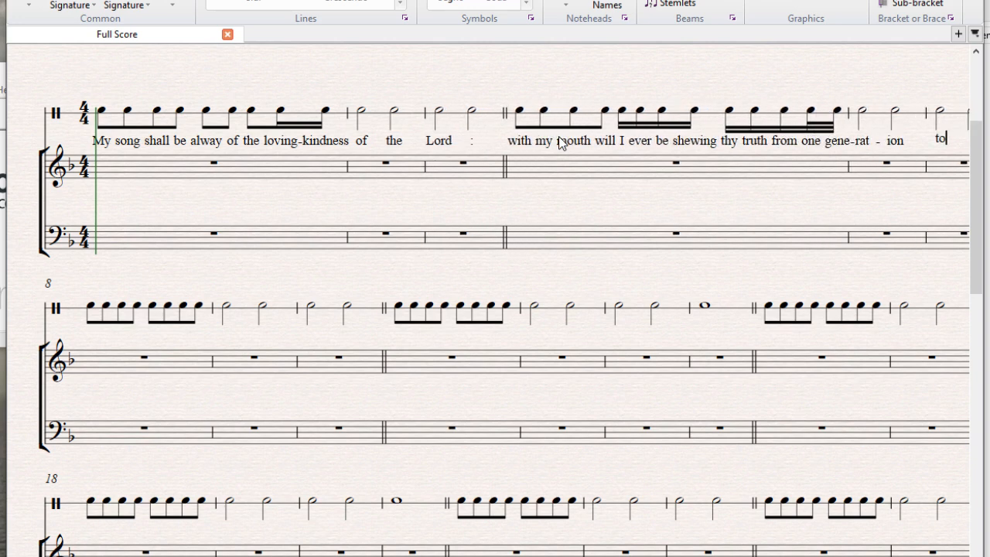
Enter the lyrics "For I have said, Mercy shall be set up for ever :" under bars 8 to 10 of the rhythm staff.
text(For I)
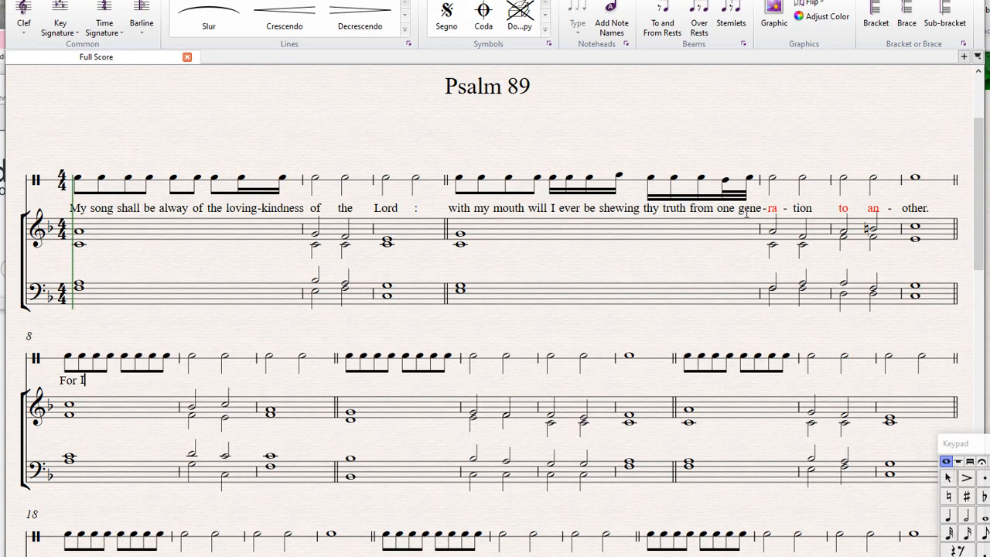
text( have said, Mercy shall be set up for ever :)
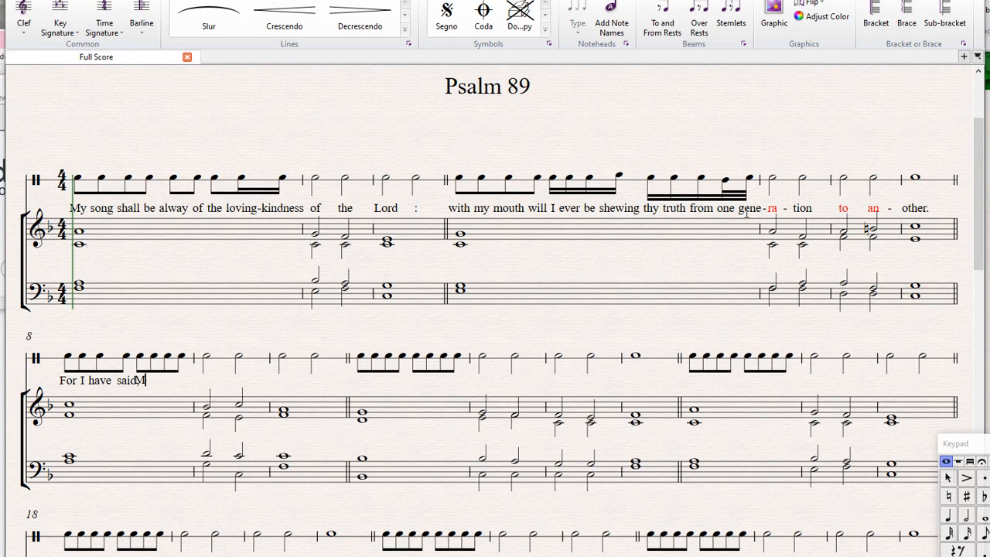
Replace the eighth notes in bar 11 of the rhythm staff with four quarter notes.
click(491, 361)
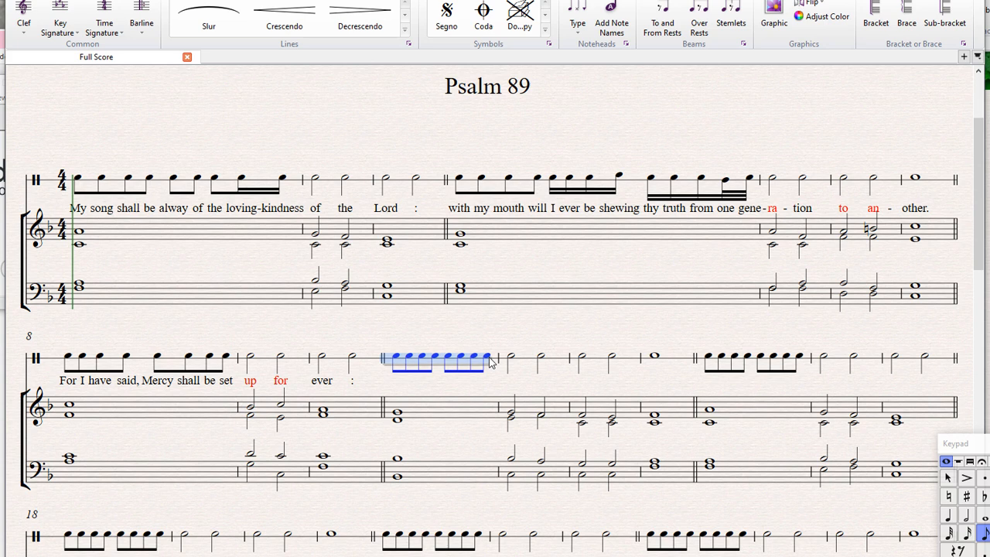
key(4)
click(403, 358)
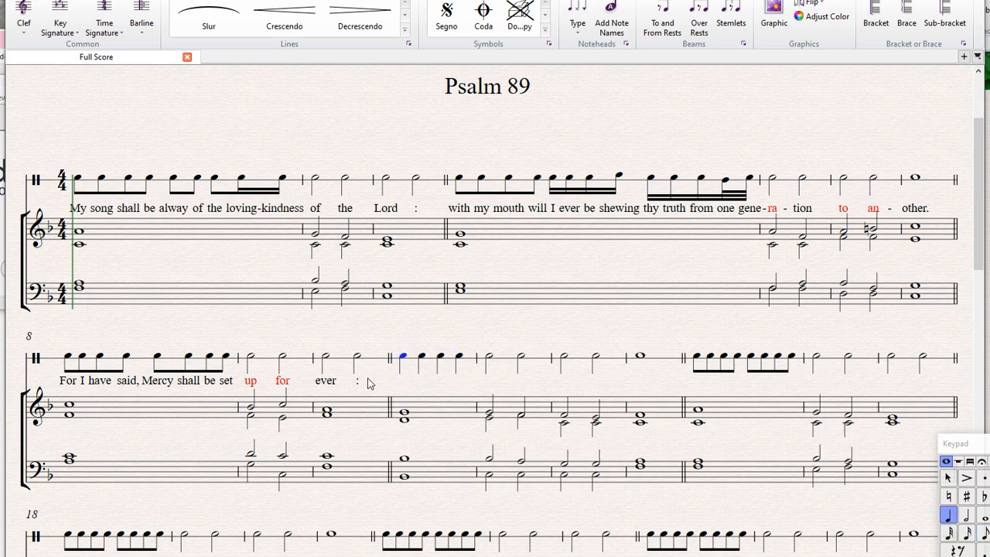
Continue the lyrics after the colon in bar 10 with "Thy truth shalt thou stablish in the heavens." across bars 11 to 14.
double_click(357, 382)
text(Thy t)
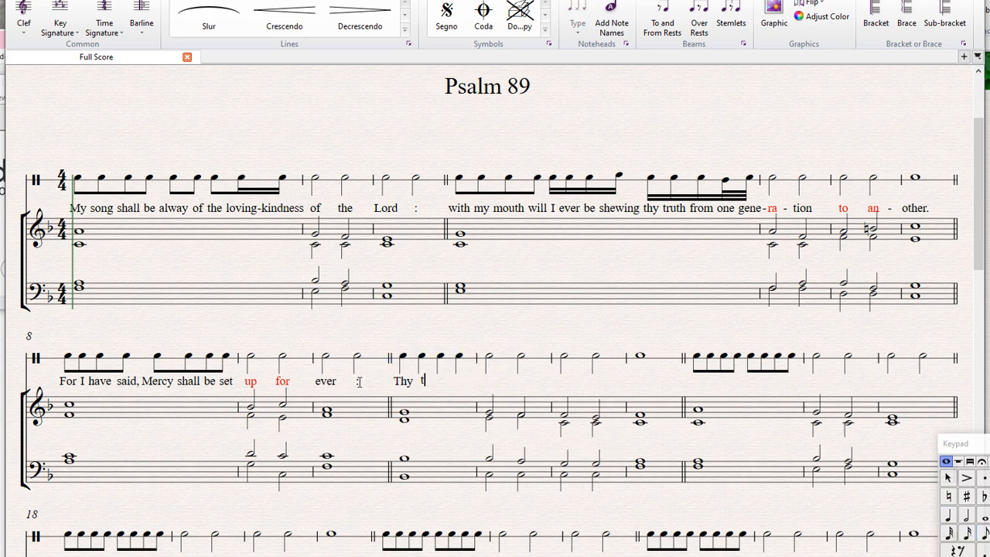
text(ruth shalt)
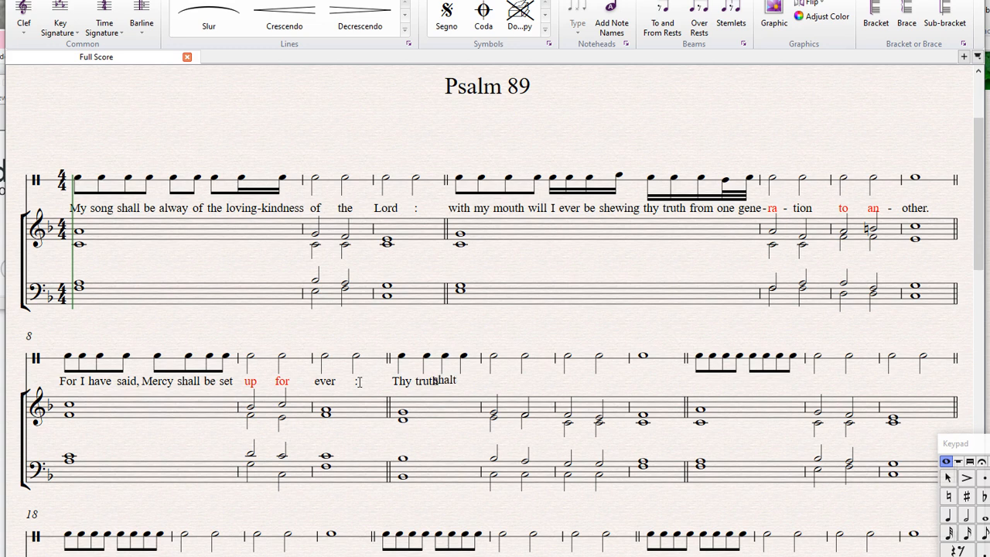
text( thou s)
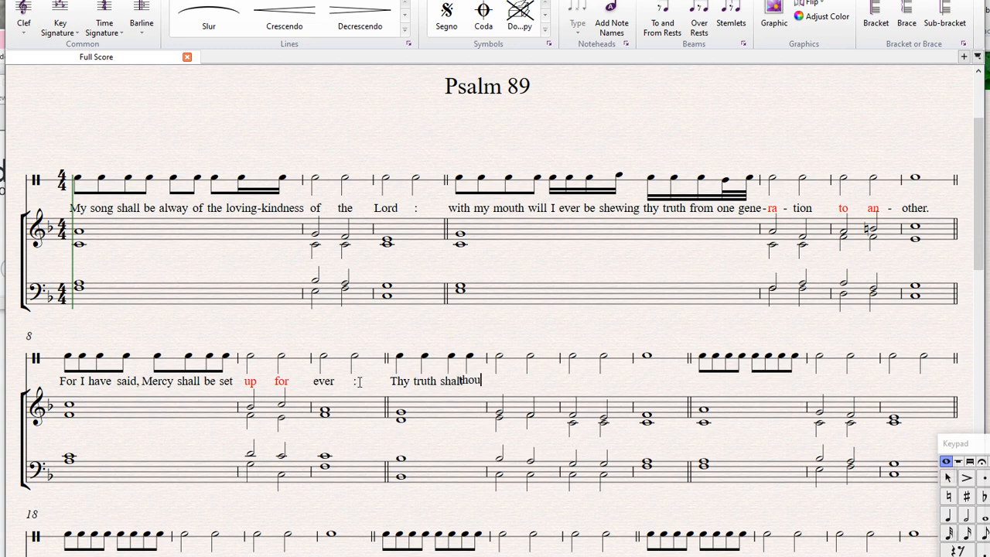
text(tab - lish in)
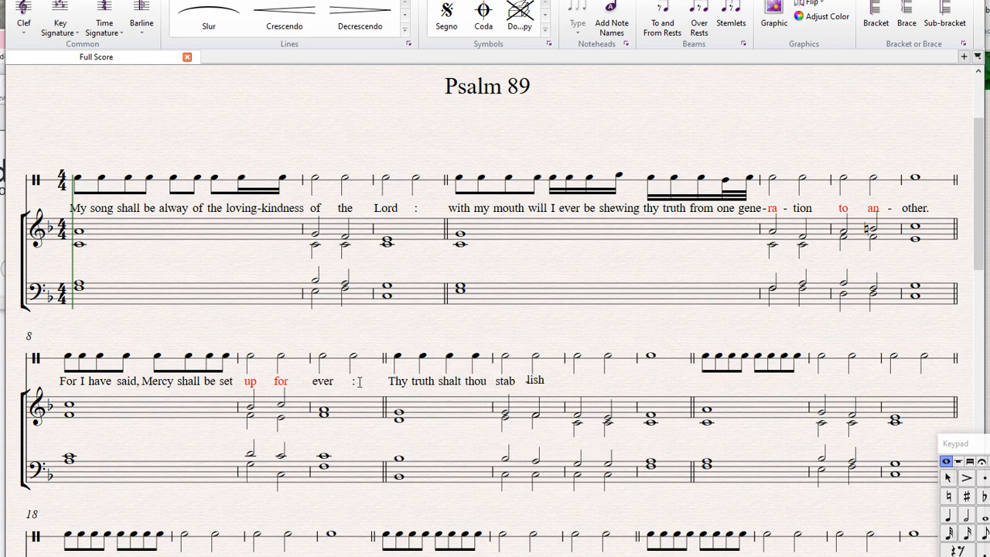
text( the heavens.)
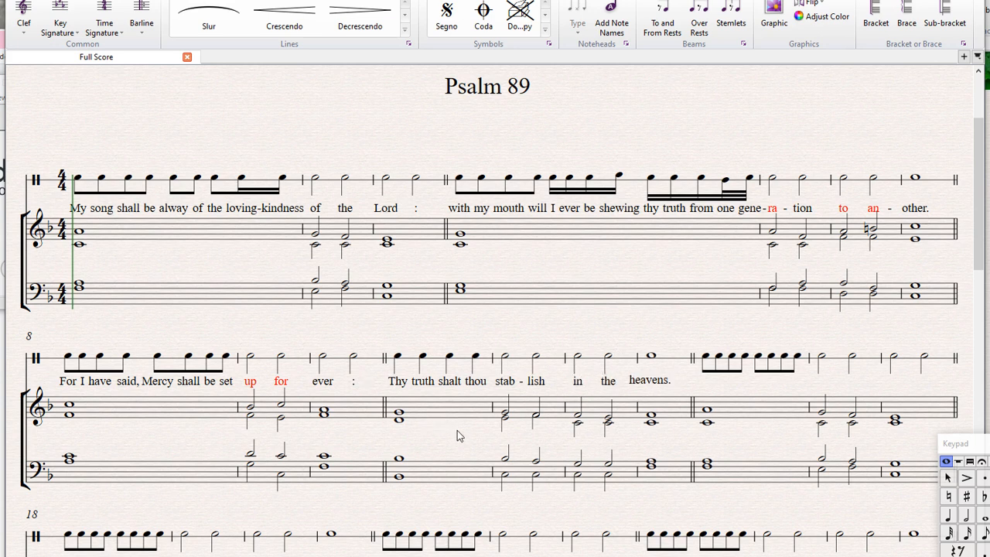
key(Escape)
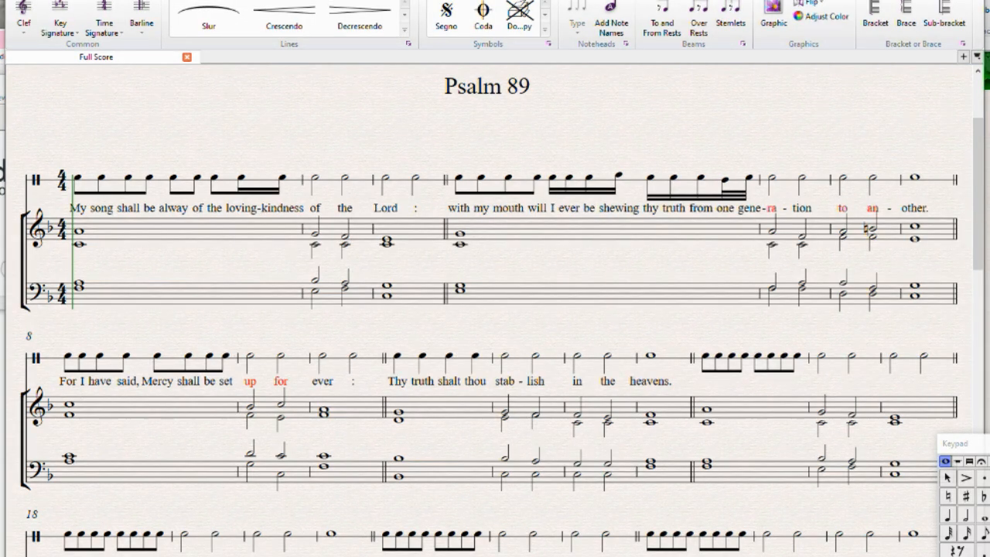
Filter only the lyrics from bars 1 to 14 of the rhythm staff and copy them into the alto part, starting at its first note.
click(123, 185)
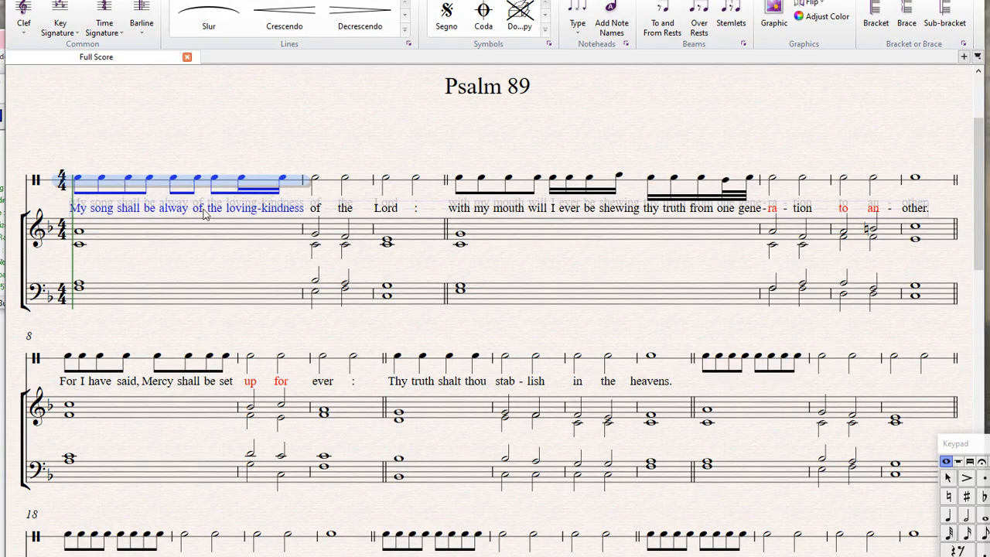
shift+click(668, 364)
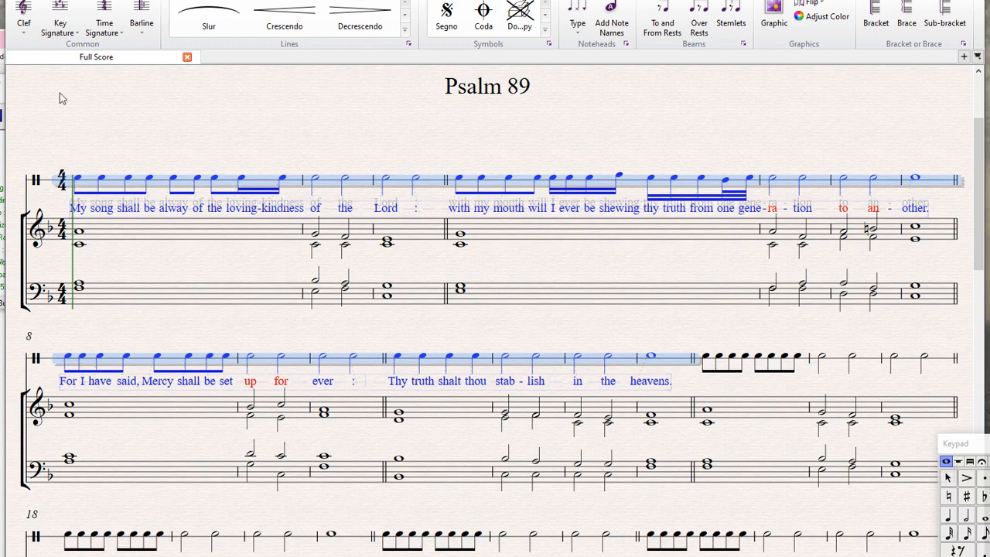
click(55, 1)
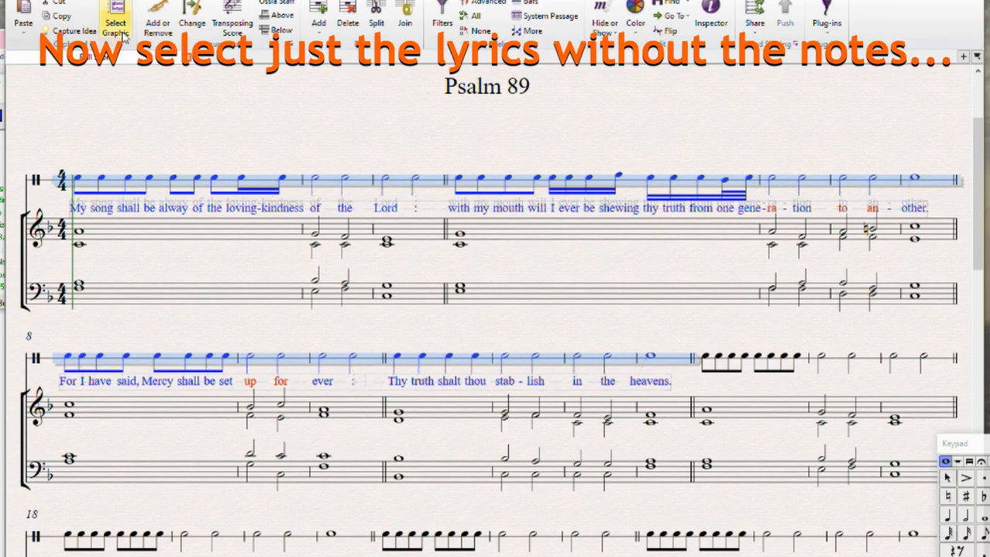
click(445, 29)
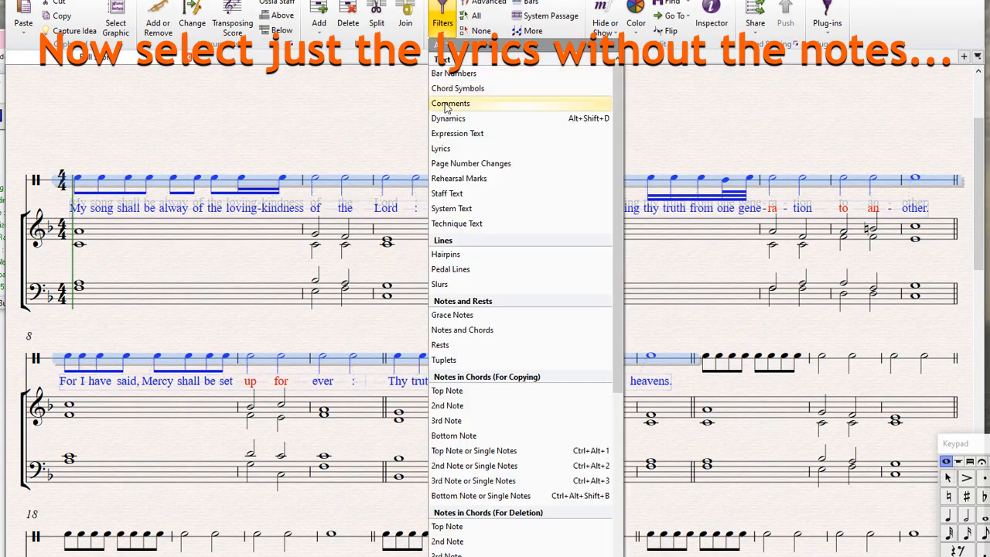
click(451, 153)
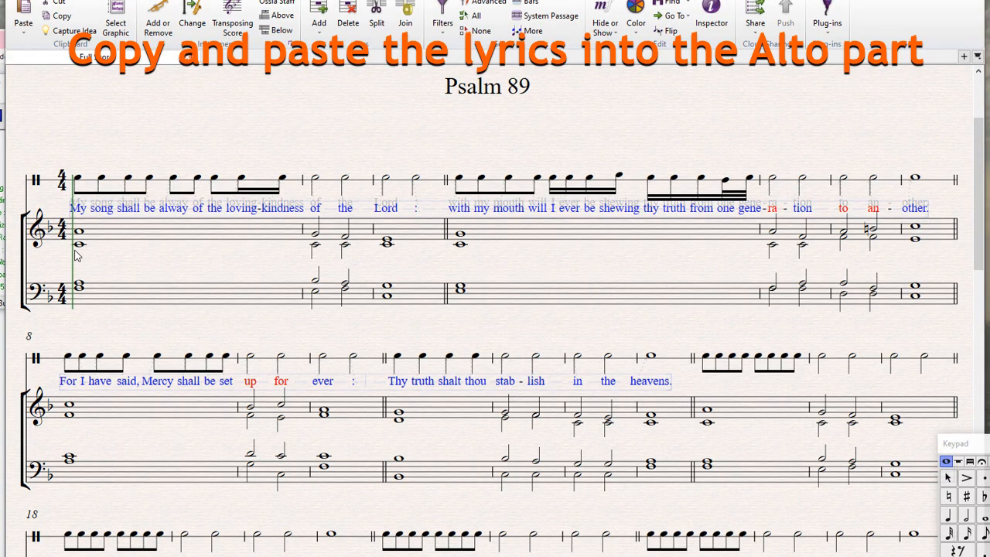
click(78, 244)
key(ctrl+v)
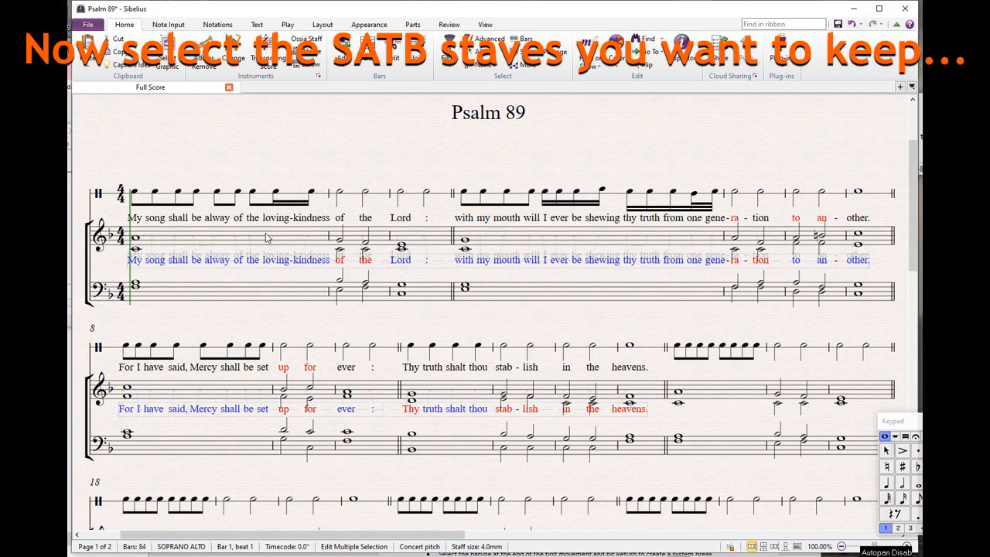
Hide the rhythm staff by focusing the score on the soprano-alto and tenor-bass staves, selected from bar 1 to the end.
click(219, 244)
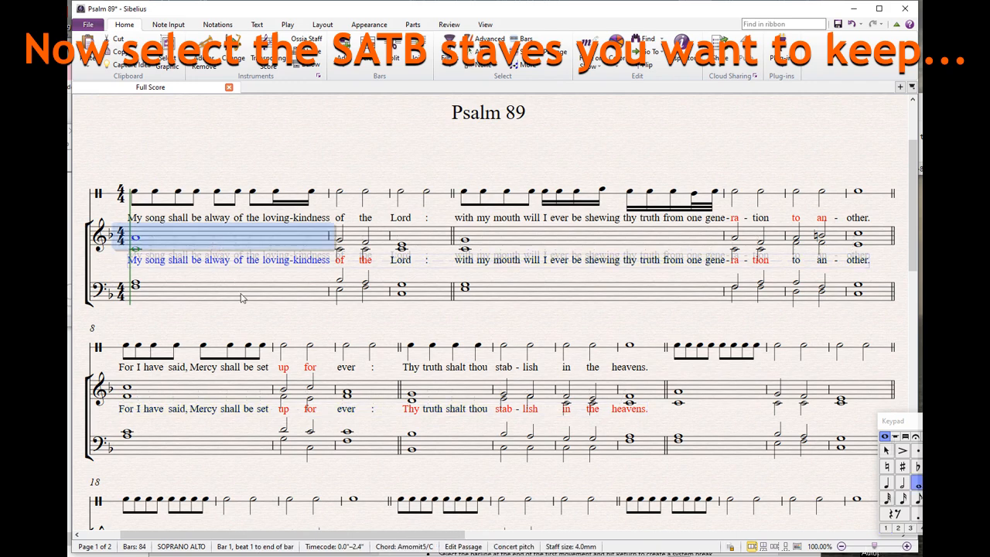
shift+click(241, 298)
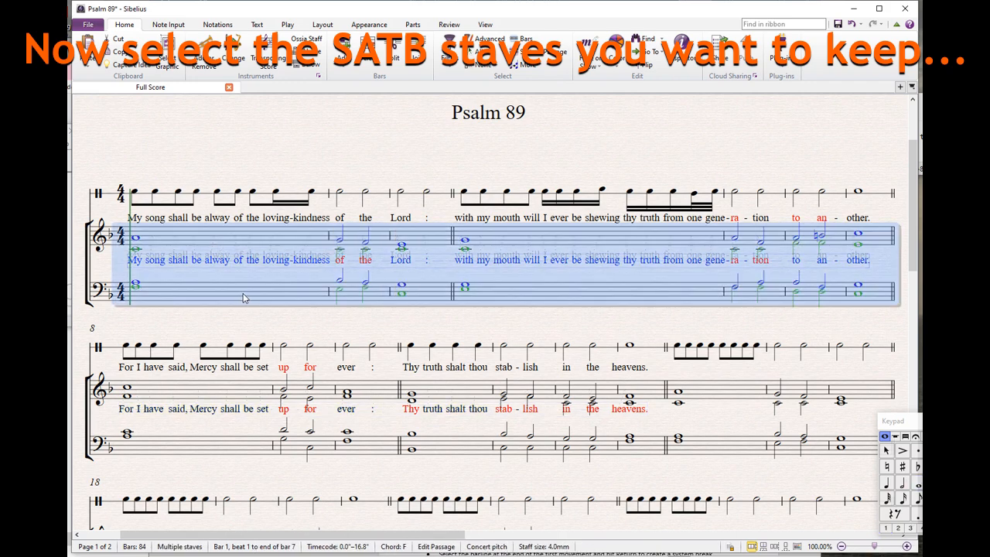
key(ctrl+shift+End)
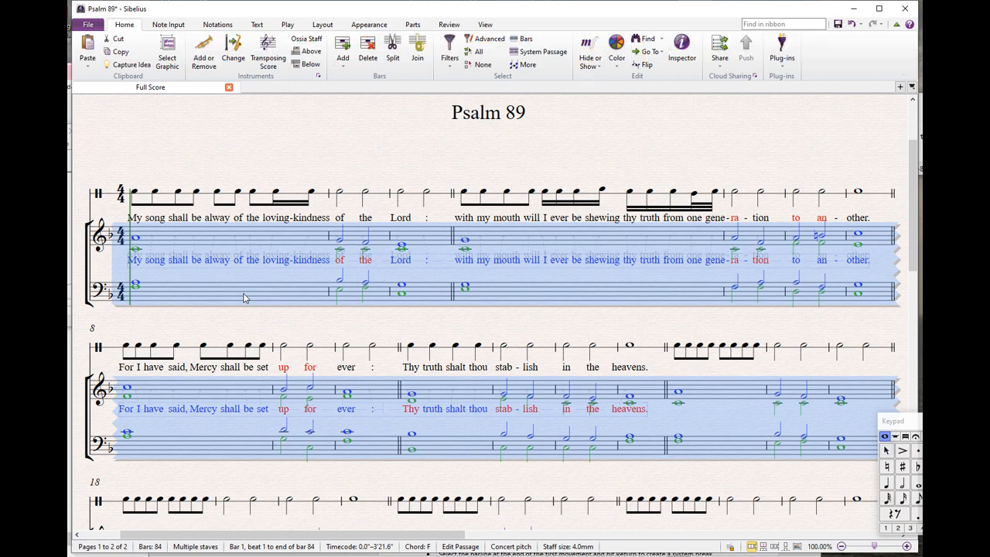
key(ctrl+alt+f)
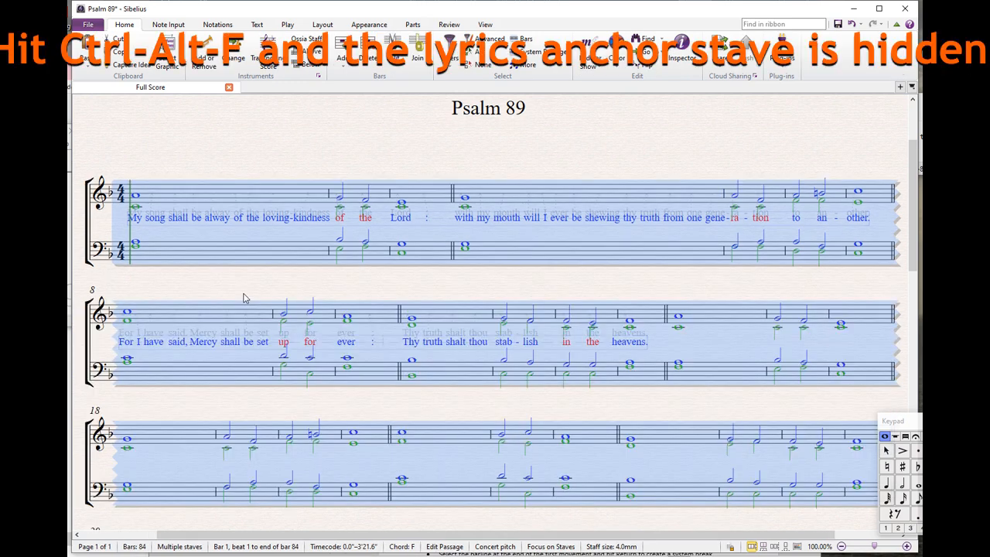
click(403, 161)
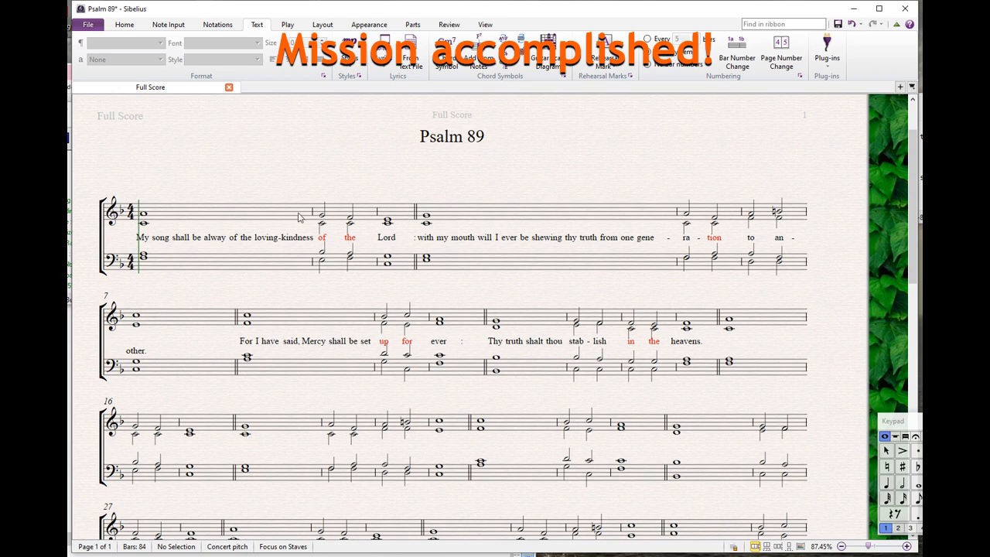
Narrow bar 7 by moving its closing double barline closer to the bar's chord.
click(237, 319)
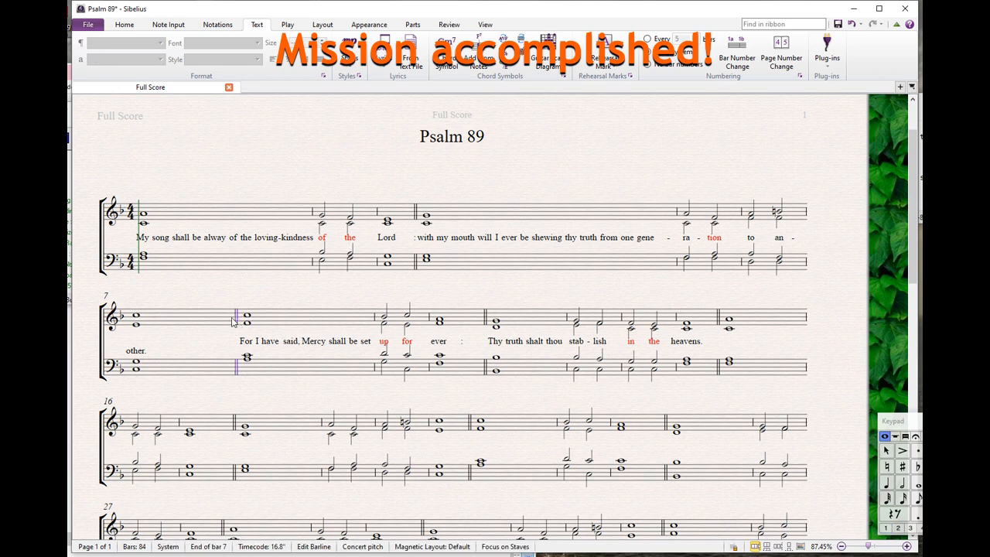
key(Return)
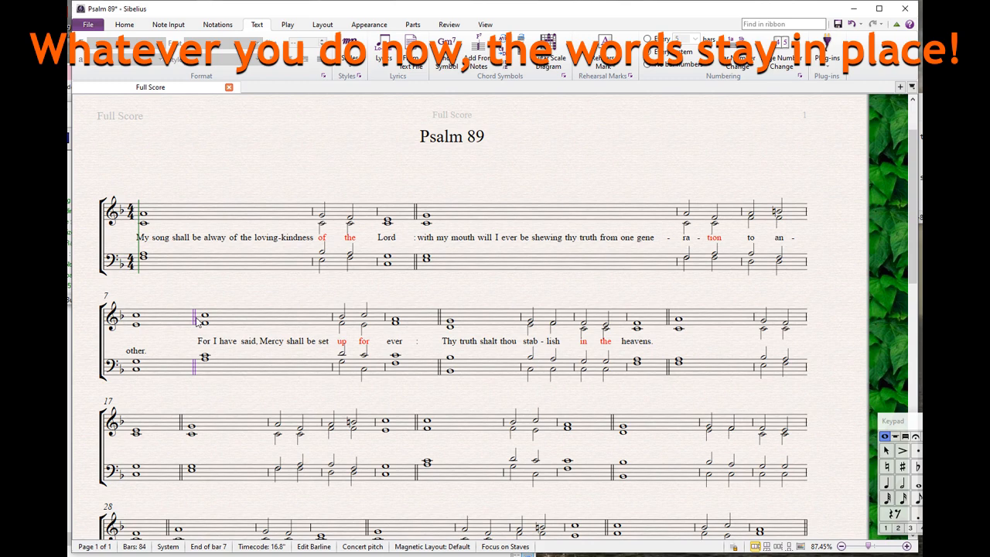